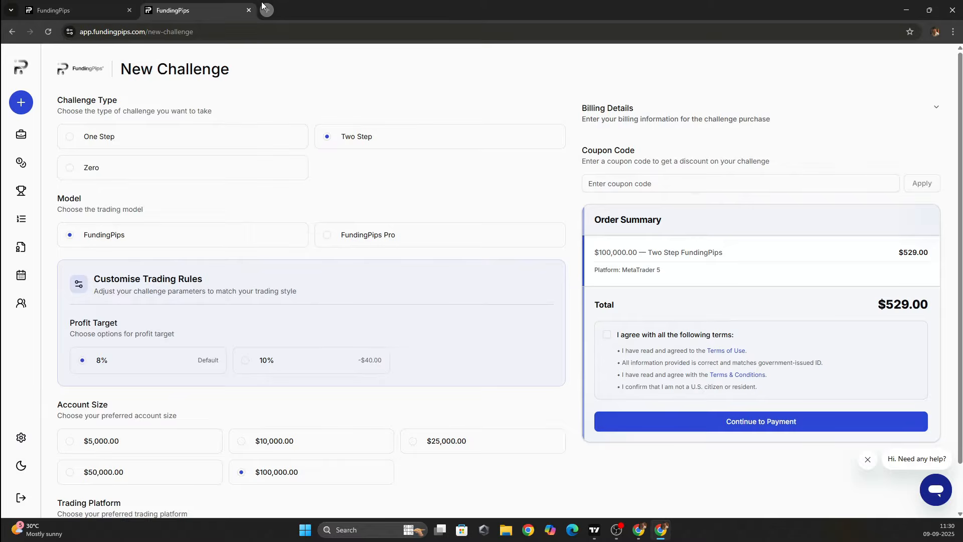
# Search Google for funding pips in a new tab, open the FundingPips website and go to its dashboard
pyautogui.click(265, 10)
pyautogui.write('funding pips')
pyautogui.press('Return')
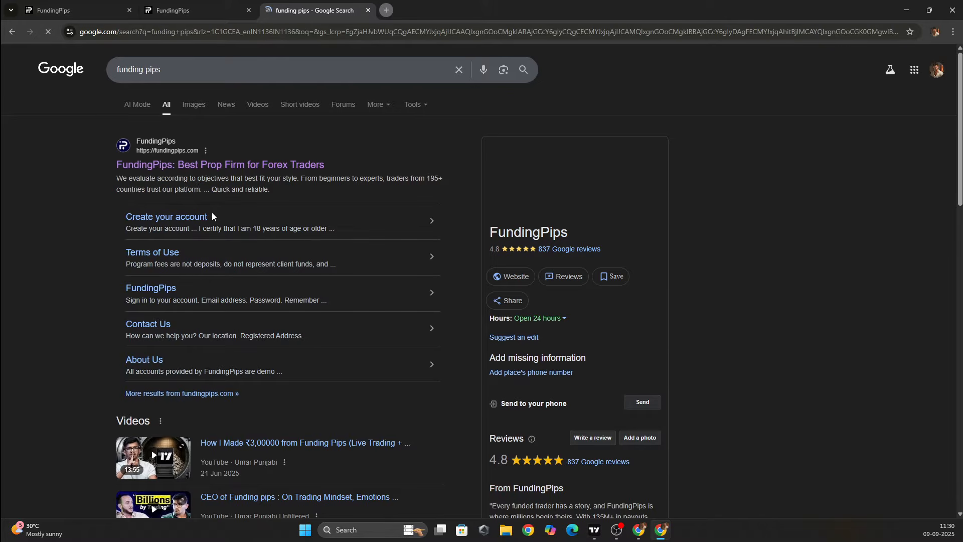
pyautogui.click(195, 166)
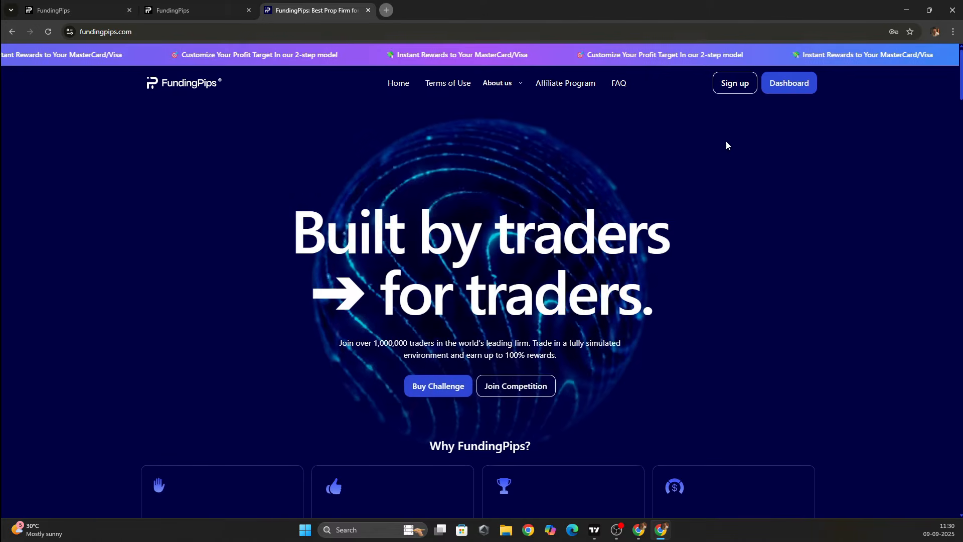
pyautogui.click(787, 84)
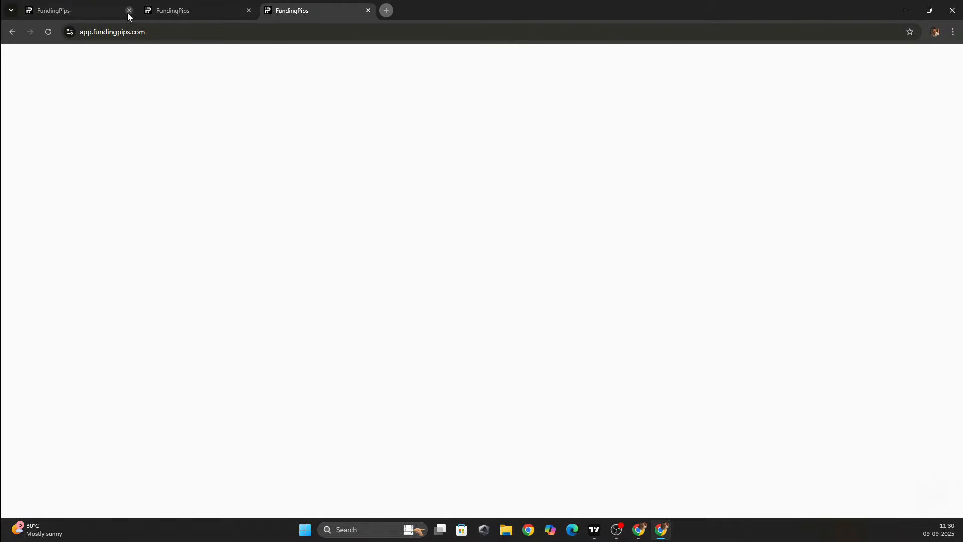
# Close the two older FundingPips tabs and open the challenge purchase form from the dashboard
pyautogui.click(129, 10)
pyautogui.click(129, 10)
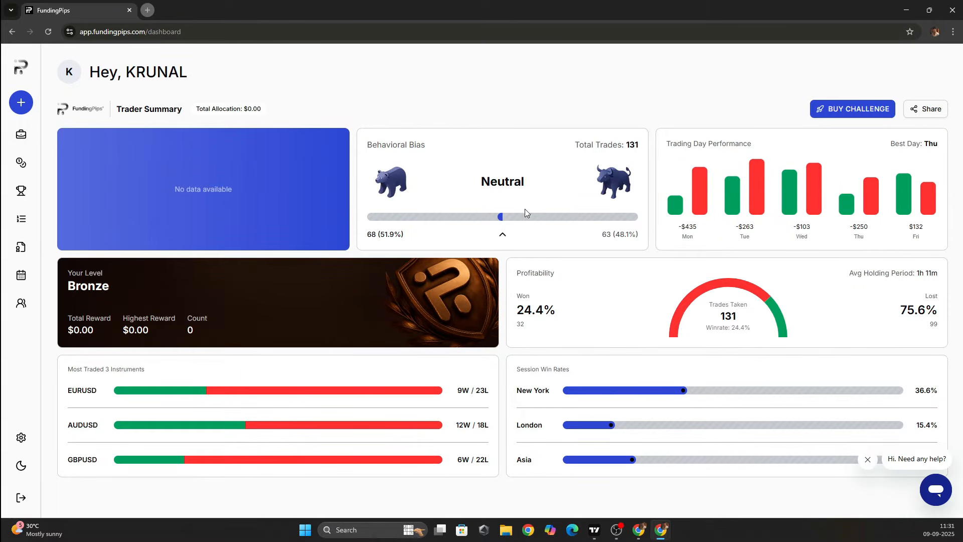
pyautogui.click(829, 109)
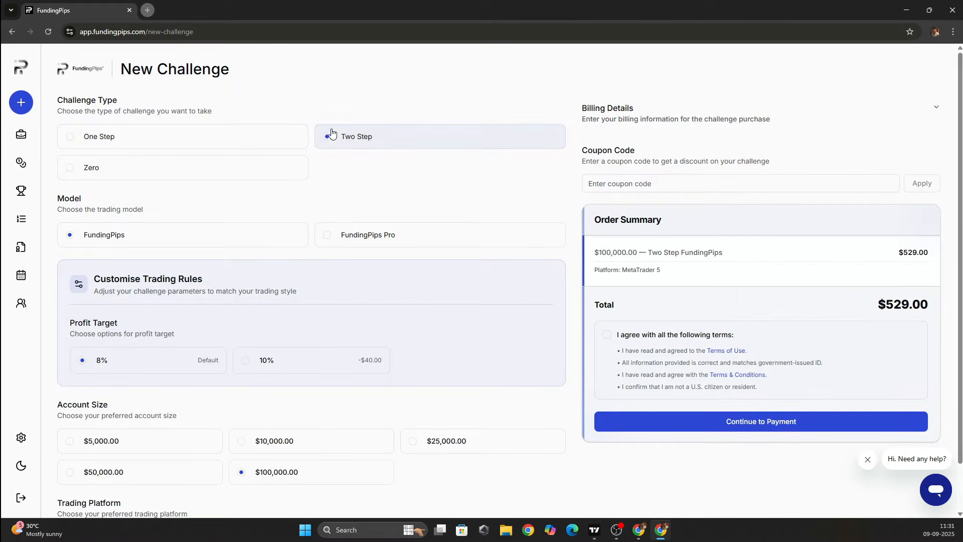
# Choose the $5,000 account size and compare its price between the One Step and Two Step challenge types
pyautogui.click(120, 441)
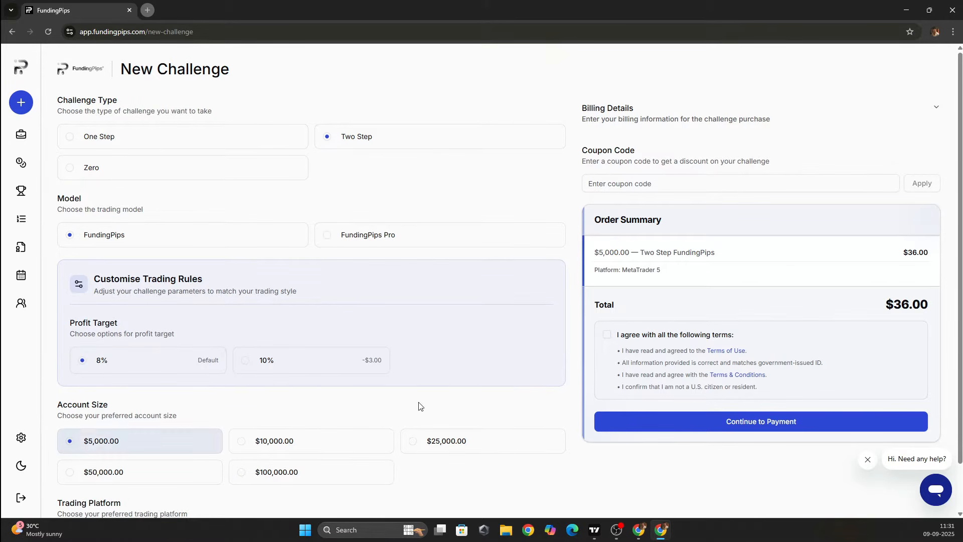
pyautogui.moveTo(887, 306); pyautogui.dragTo(934, 308)
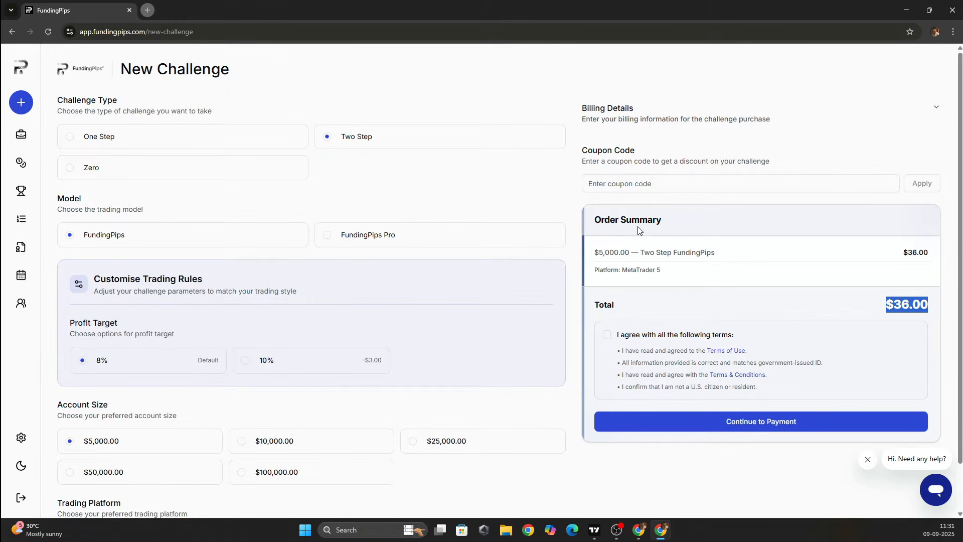
pyautogui.click(112, 144)
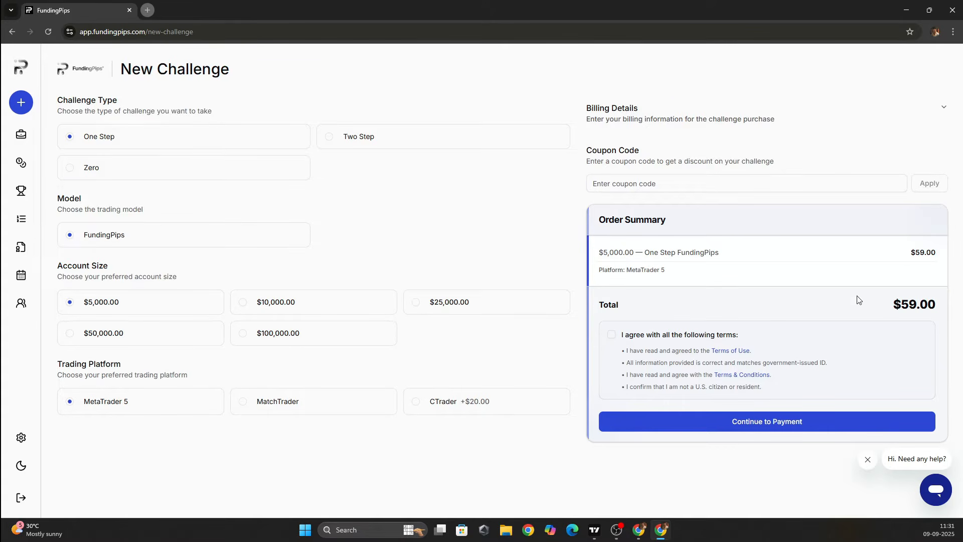
pyautogui.click(341, 137)
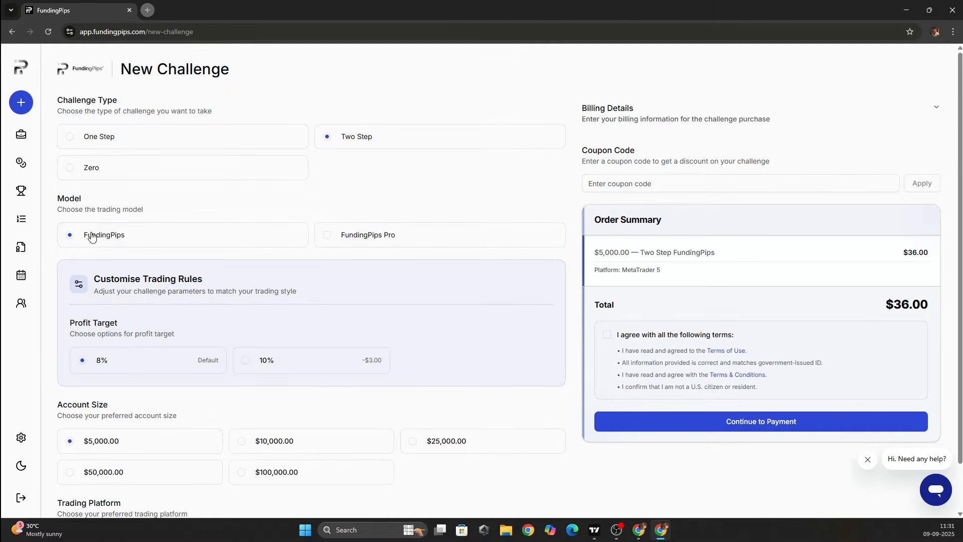
# Check the price with a 10% profit target, and return the profit target to 8%
pyautogui.scroll(-1, 138, 396)
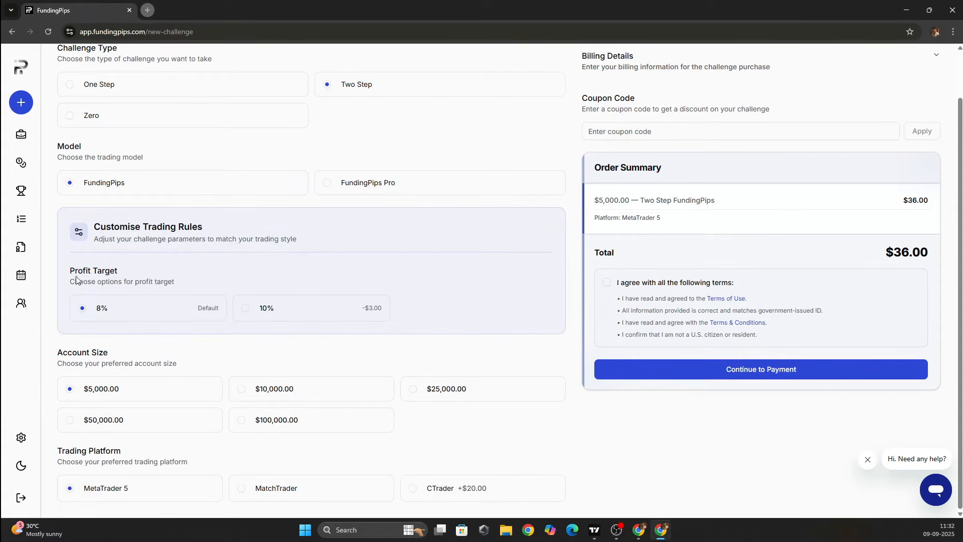
pyautogui.click(256, 315)
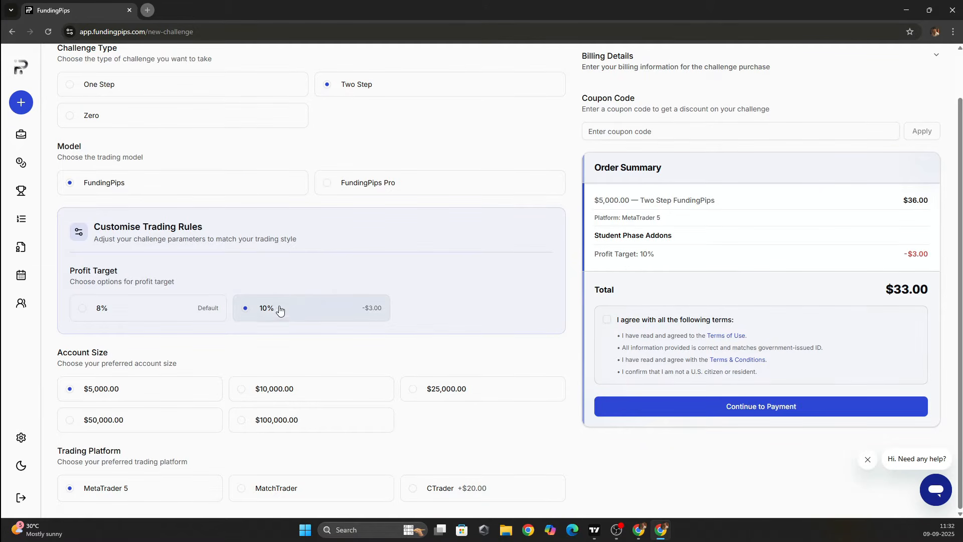
pyautogui.click(101, 308)
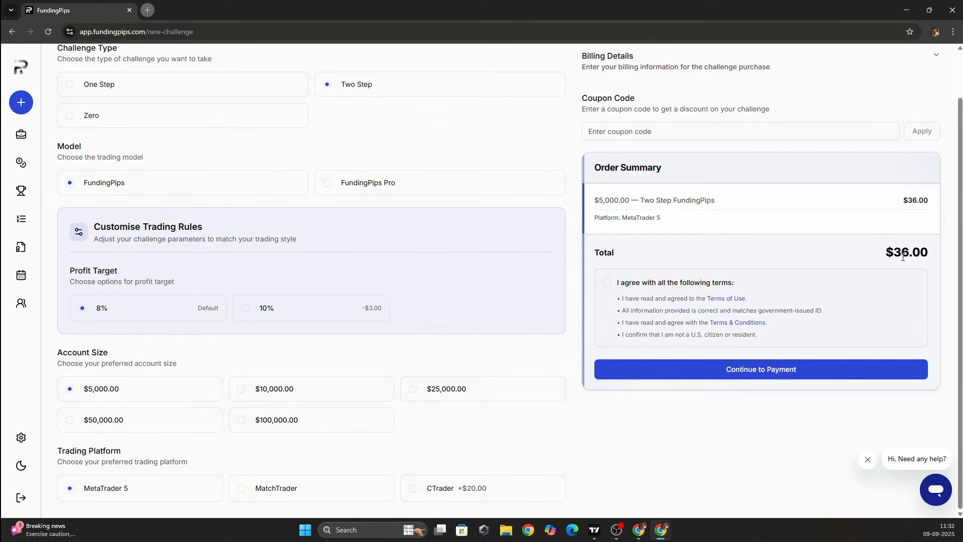
# Compare the prices of the $10,000, $25,000, $50,000 and $100,000 account sizes, ending back on $5,000
pyautogui.click(278, 391)
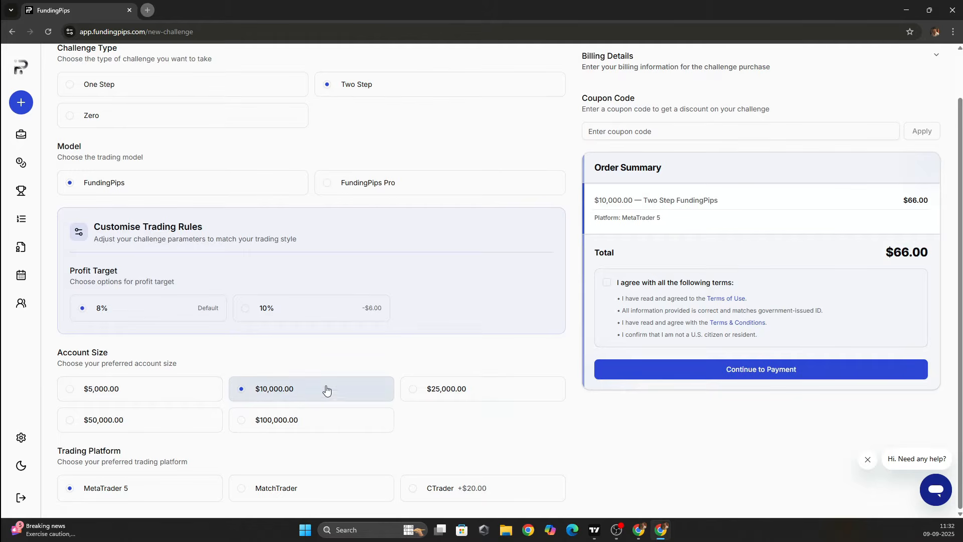
pyautogui.click(444, 399)
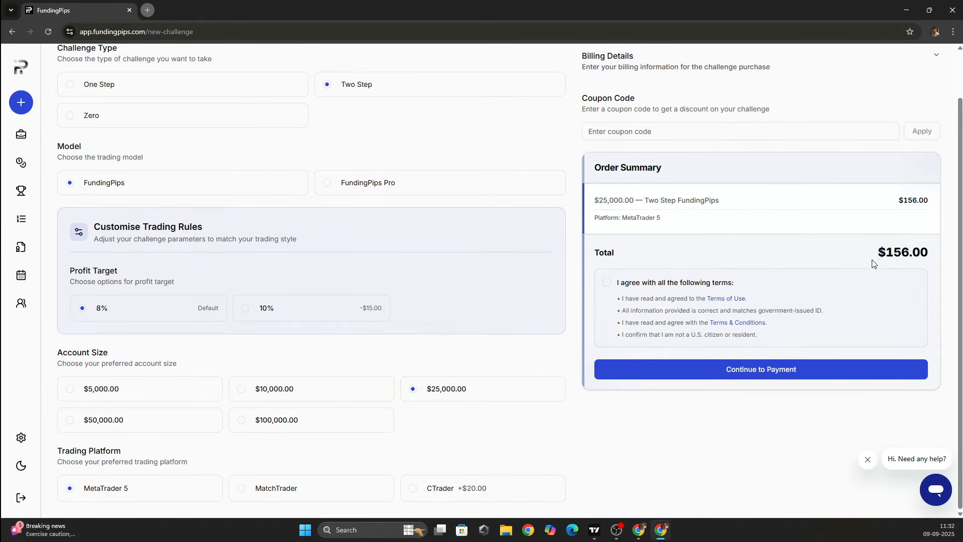
pyautogui.click(128, 419)
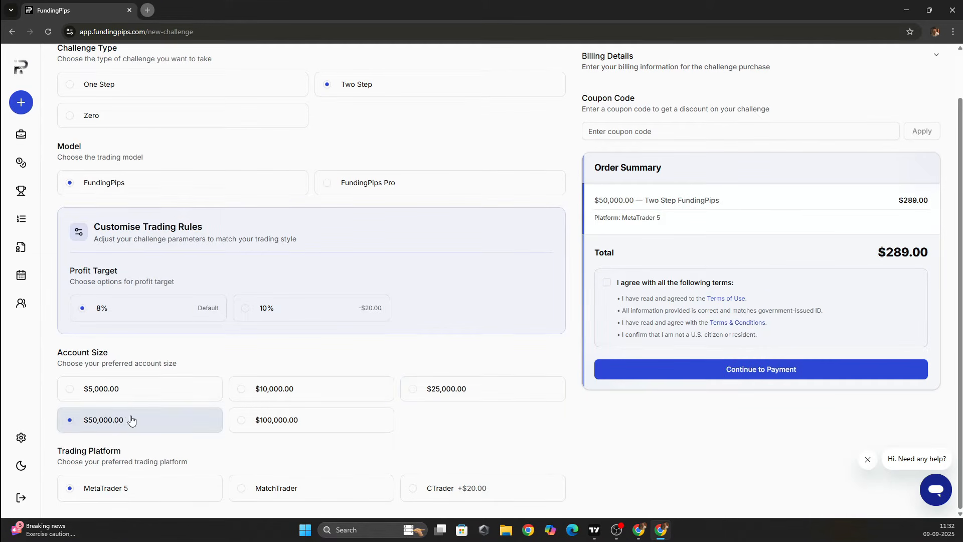
pyautogui.moveTo(878, 252); pyautogui.dragTo(919, 253)
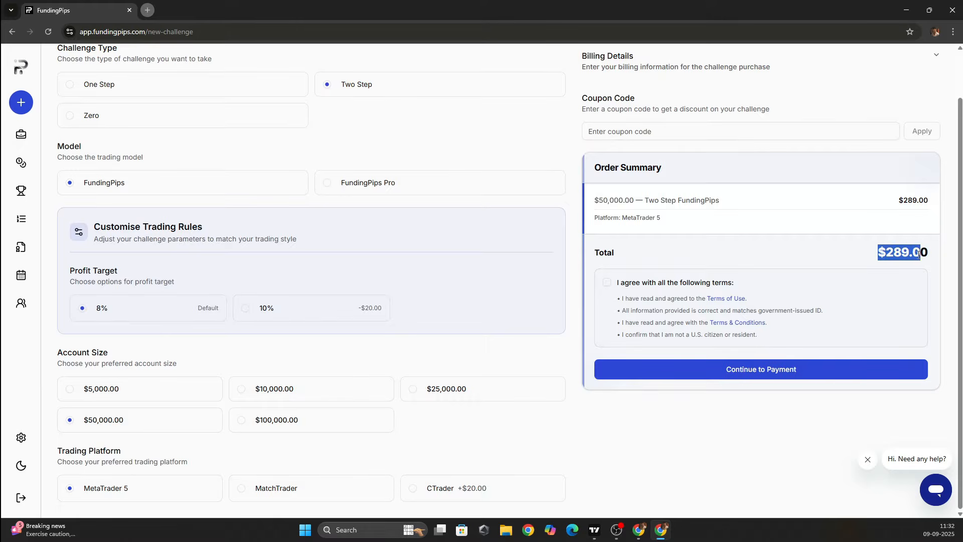
pyautogui.click(267, 425)
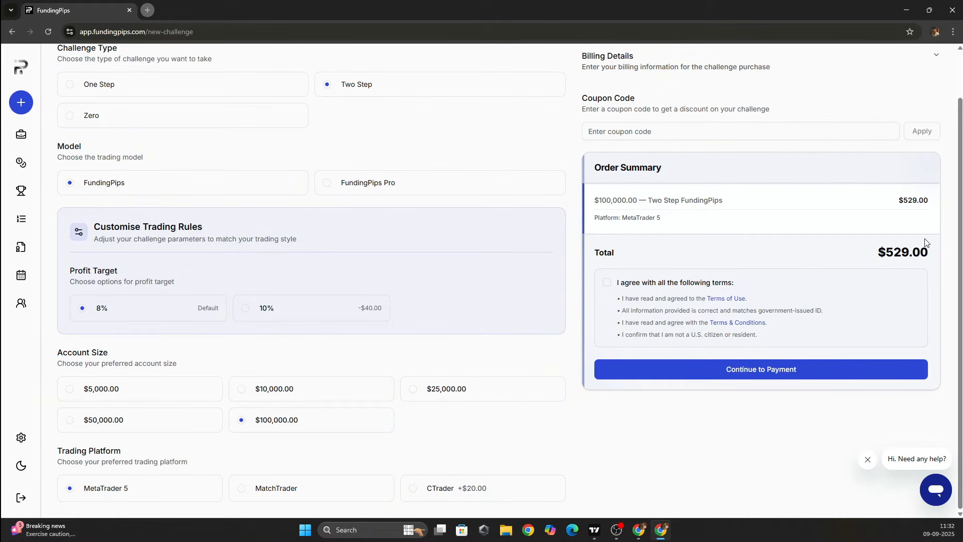
pyautogui.click(129, 398)
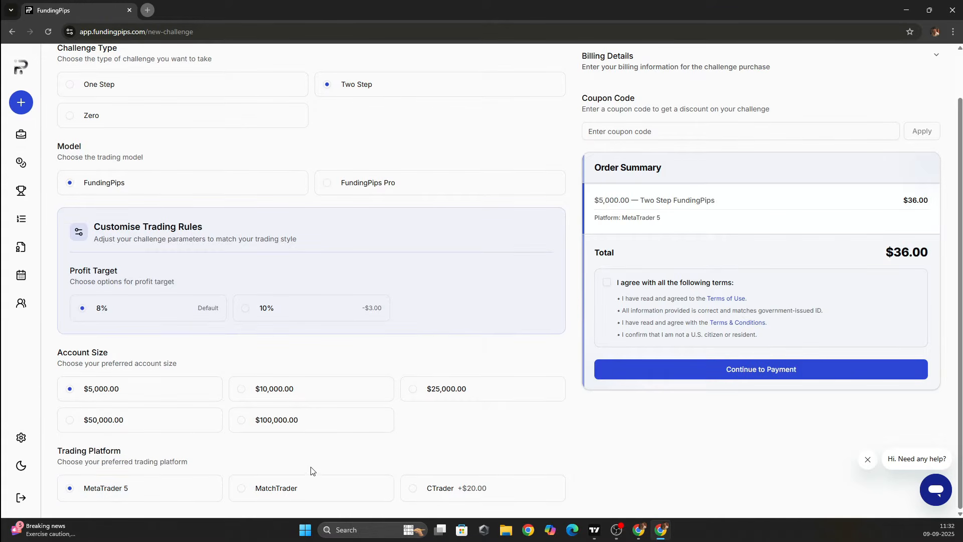
# Try the CTrader and MatchTrader trading platforms, and return the selection to MetaTrader 5
pyautogui.click(474, 495)
pyautogui.click(341, 499)
pyautogui.click(203, 502)
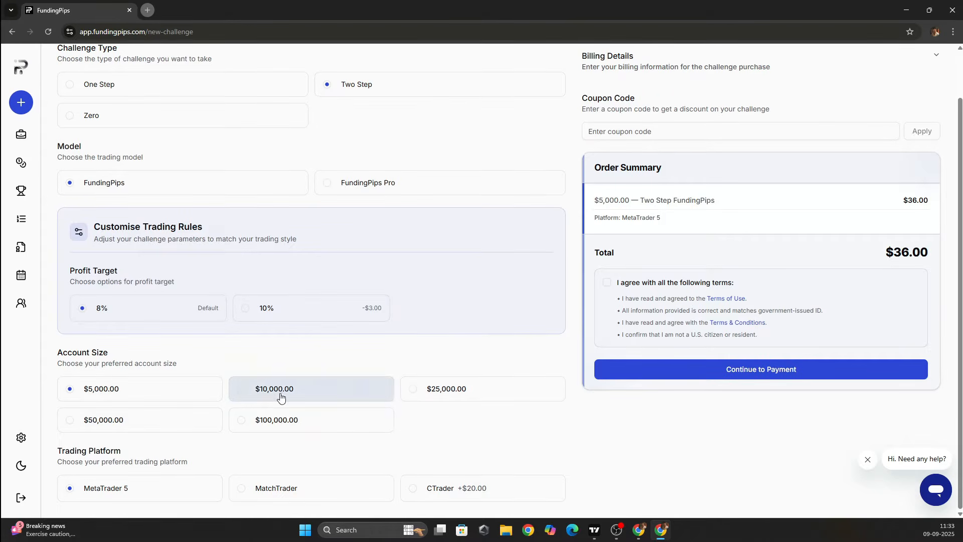
pyautogui.scroll(1, 284, 396)
pyautogui.scroll(-1, 295, 390)
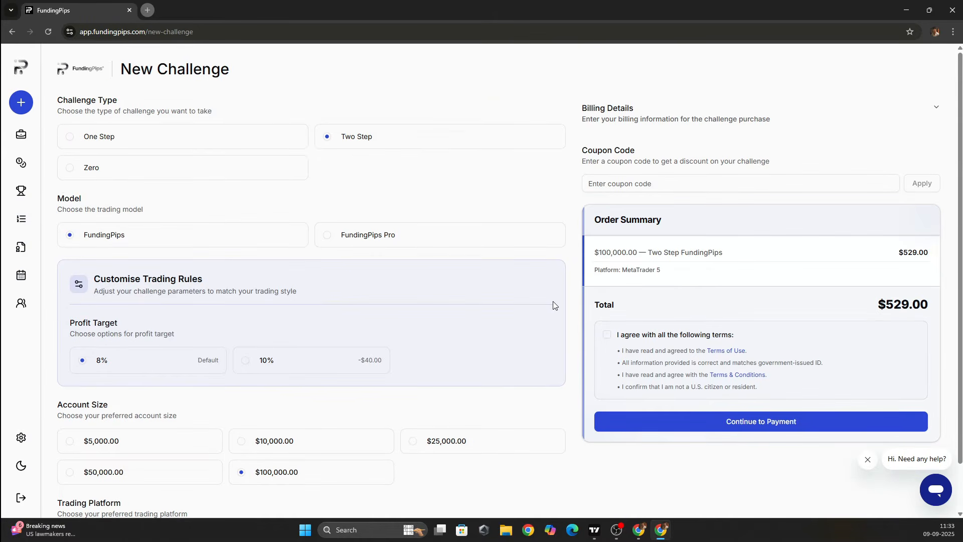
# Find the FundingPips website through a Google search in a new tab and look over its homepage
pyautogui.click(152, 10)
pyautogui.click(152, 31)
pyautogui.click(143, 55)
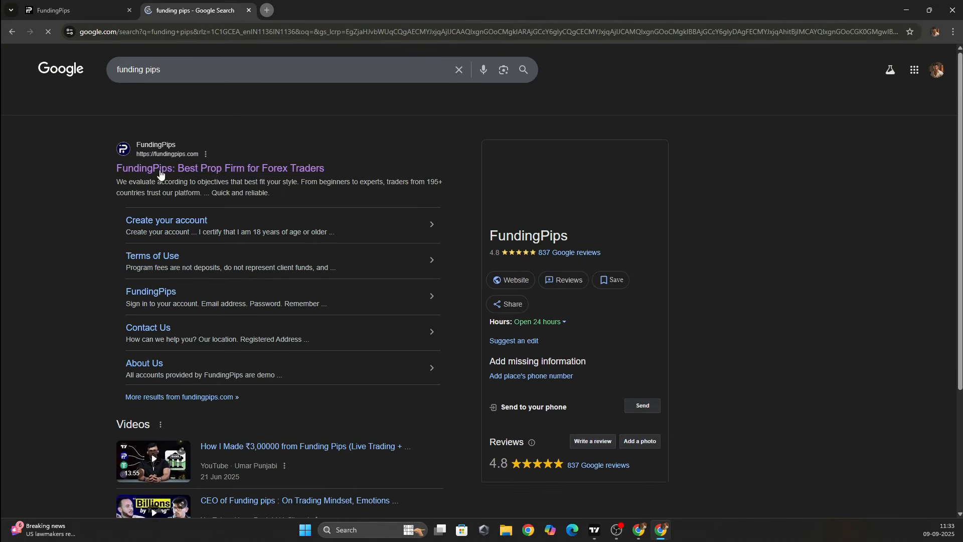
pyautogui.click(165, 168)
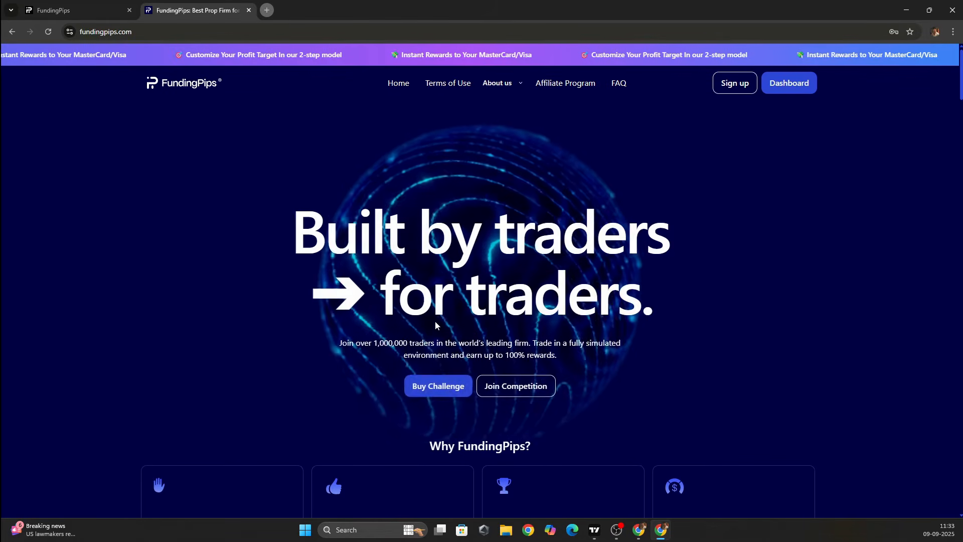
pyautogui.scroll(-7, 617, 256)
pyautogui.scroll(4, 692, 266)
pyautogui.scroll(3, 688, 266)
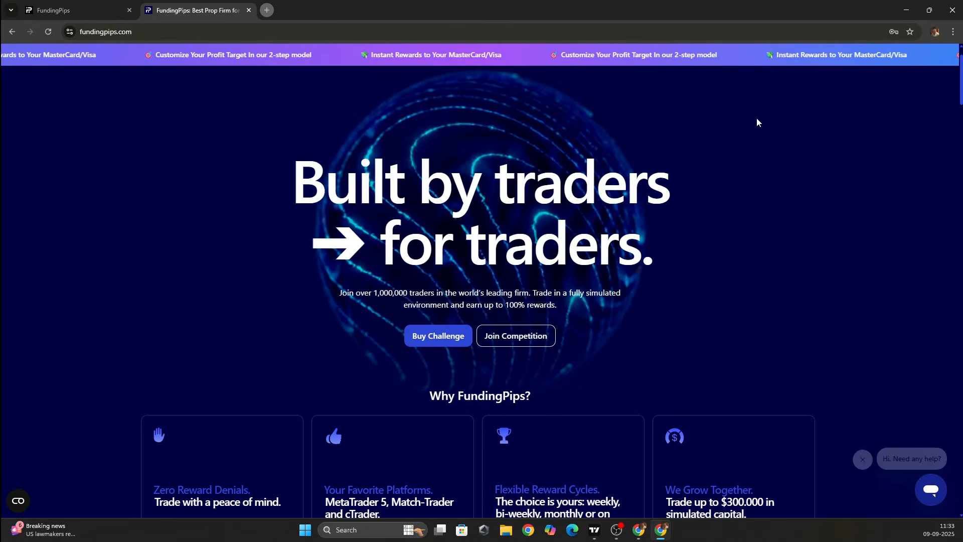
# Open the 2-Step Model article in the FAQ's Take the Challenge collection
pyautogui.click(618, 85)
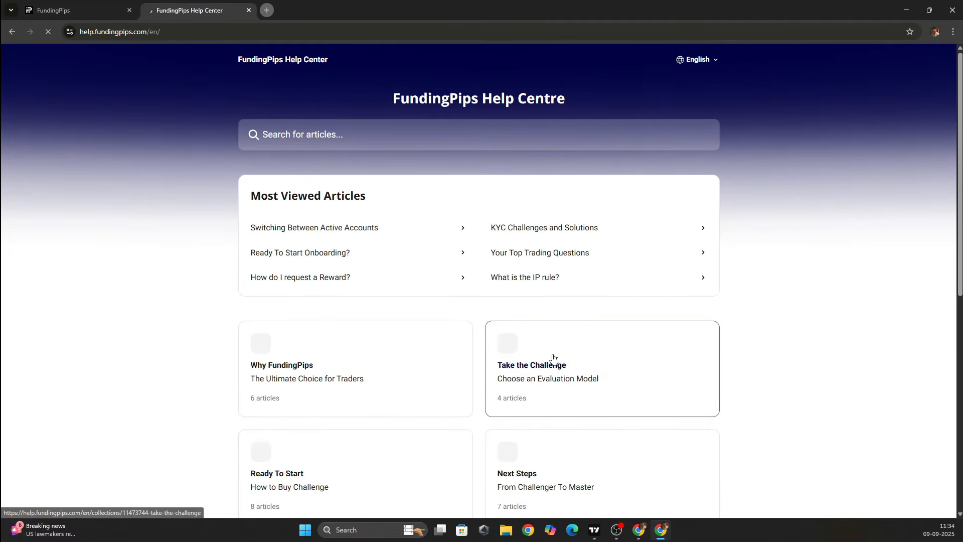
pyautogui.click(554, 359)
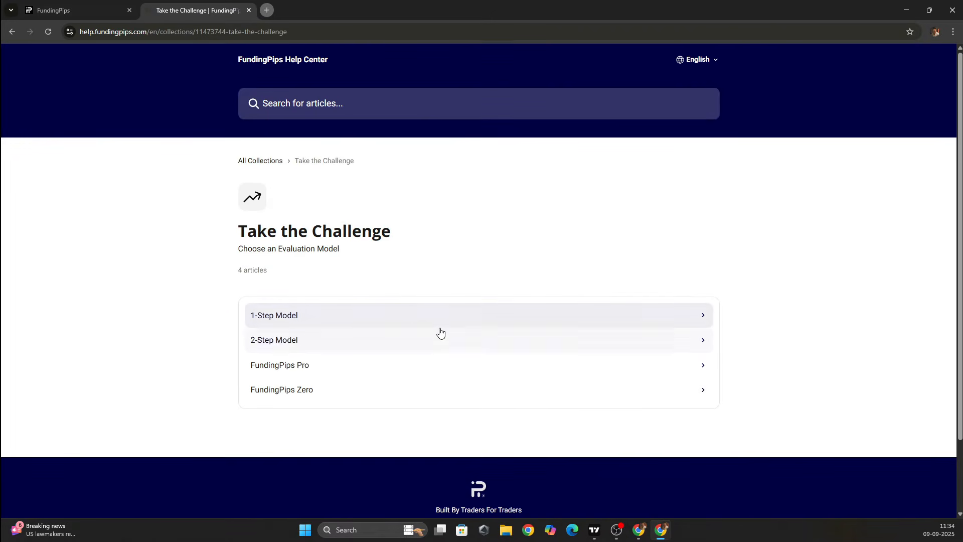
pyautogui.click(528, 370)
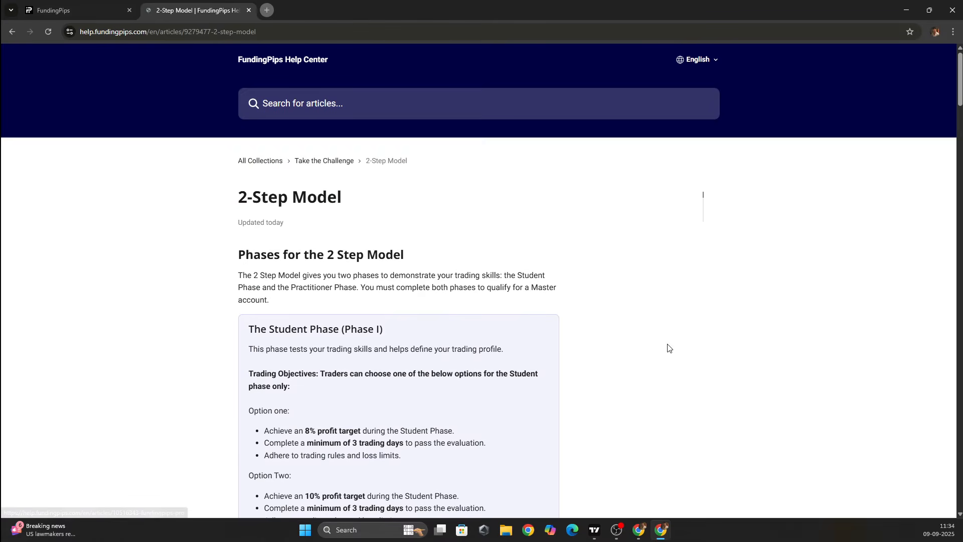
# Read the Student Phase trading objectives in the article, highlighting the profit target of option one
pyautogui.scroll(-1, 269, 274)
pyautogui.scroll(-3, 269, 274)
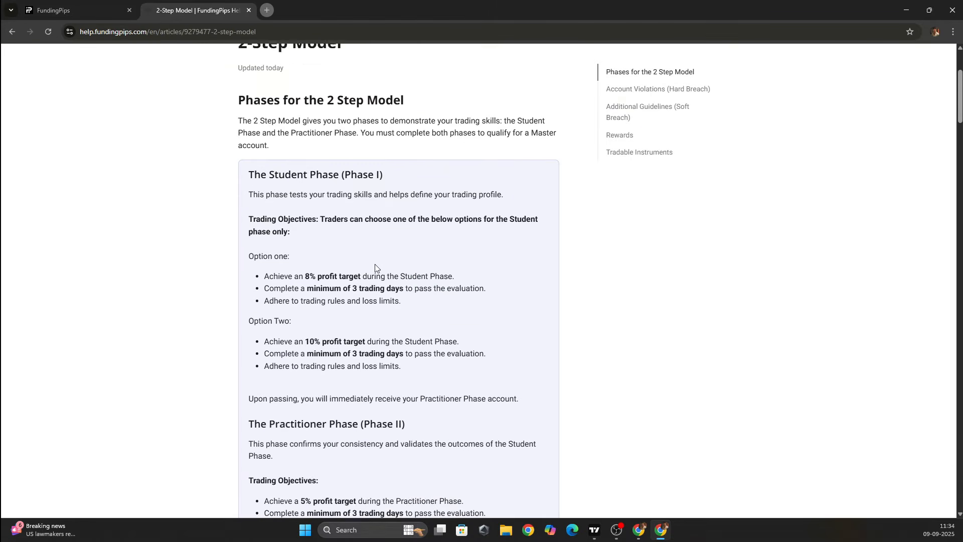
pyautogui.moveTo(305, 228); pyautogui.dragTo(337, 230)
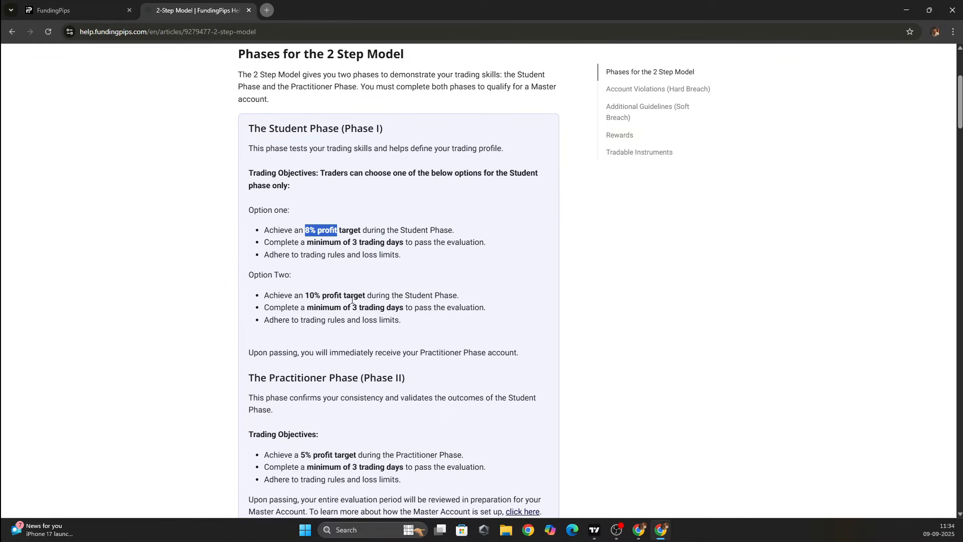
pyautogui.click(347, 216)
# Review the profit target choices on the New Challenge page and return to the 2-Step Model article
pyautogui.click(17, 2)
pyautogui.click(82, 12)
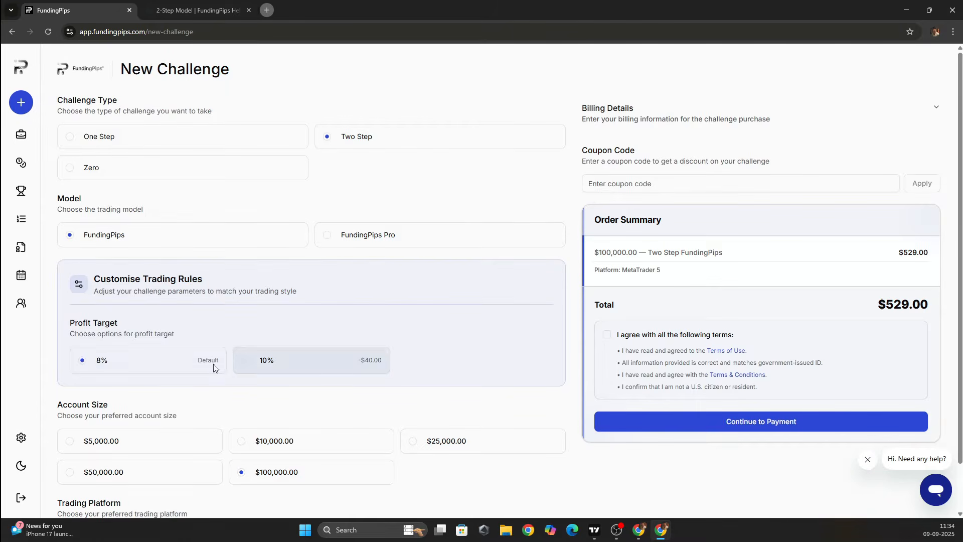
pyautogui.click(182, 6)
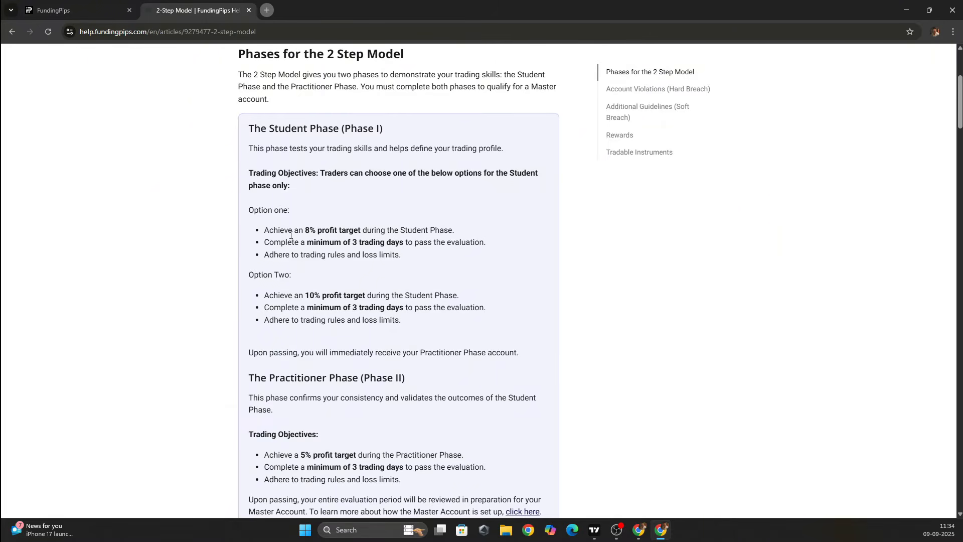
# Highlight the Student Phase requirements of option one and those of option two for comparison
pyautogui.moveTo(259, 224); pyautogui.dragTo(434, 263)
pyautogui.click(434, 263)
pyautogui.moveTo(259, 292); pyautogui.dragTo(400, 319)
# Read the Practitioner Phase trading objectives and the note on the evaluation review after passing
pyautogui.scroll(-4, 452, 333)
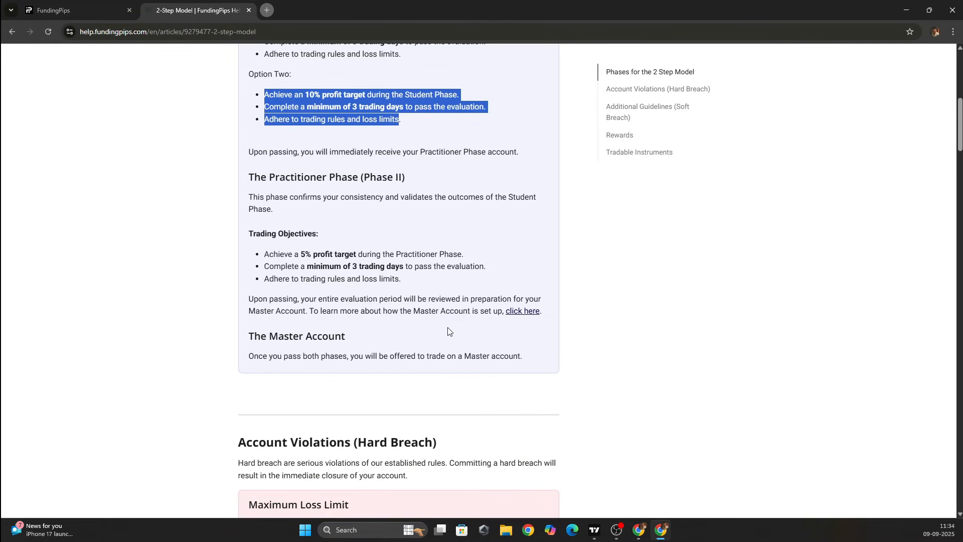
pyautogui.click(476, 217)
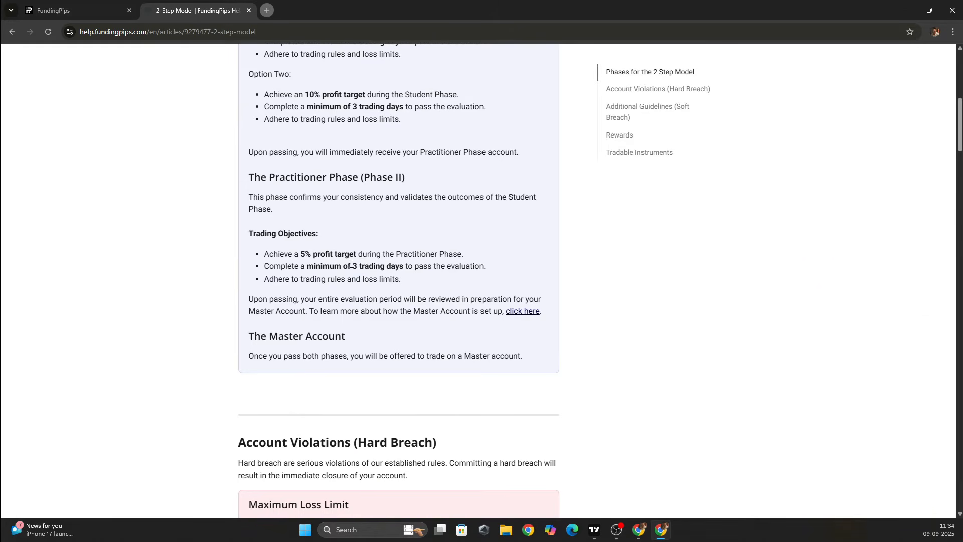
pyautogui.moveTo(351, 264); pyautogui.dragTo(355, 286)
pyautogui.click(438, 279)
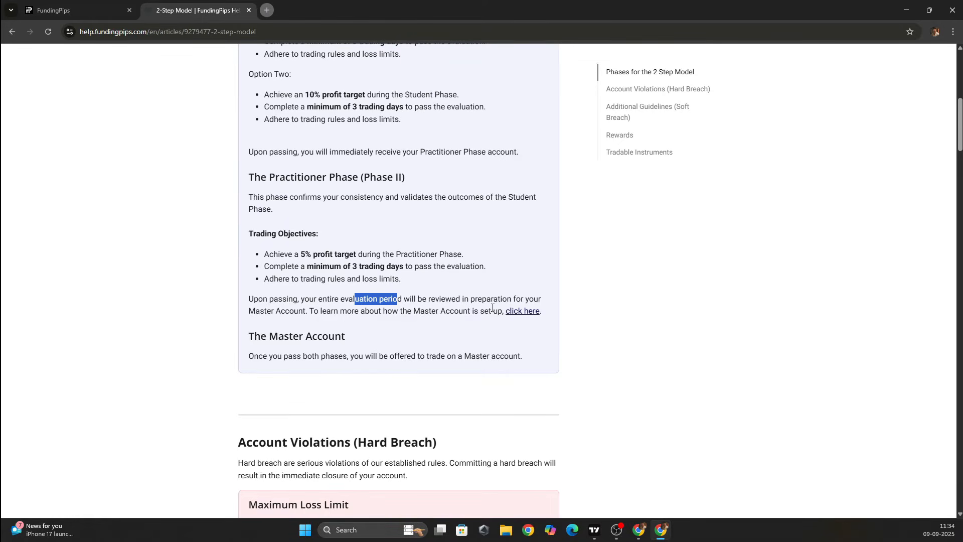
# Find the article's rules on holding trades during news and over the weekend
pyautogui.scroll(-20, 492, 308)
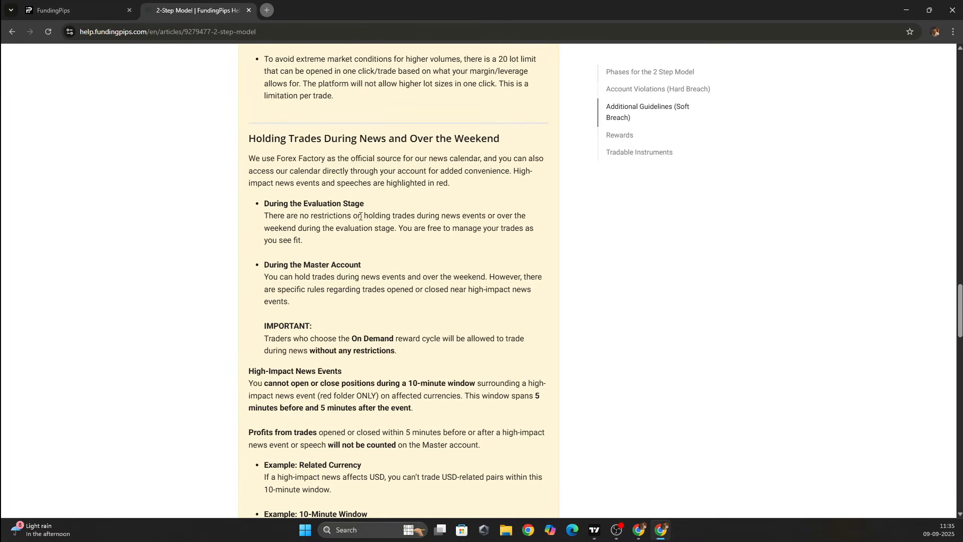
pyautogui.scroll(2, 422, 224)
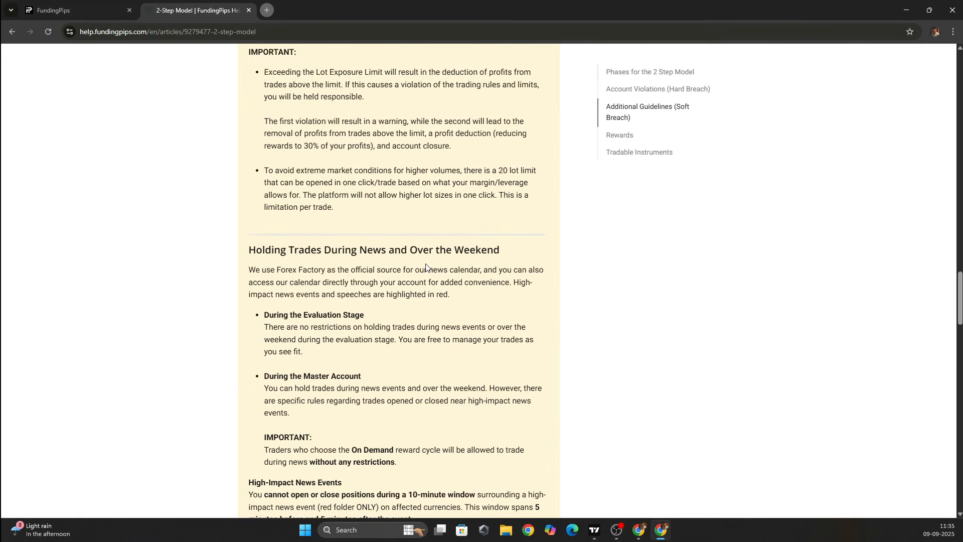
# Return to the New Challenge page, select the $5,000 account size, and agree to the terms to proceed to payment
pyautogui.scroll(-9, 507, 231)
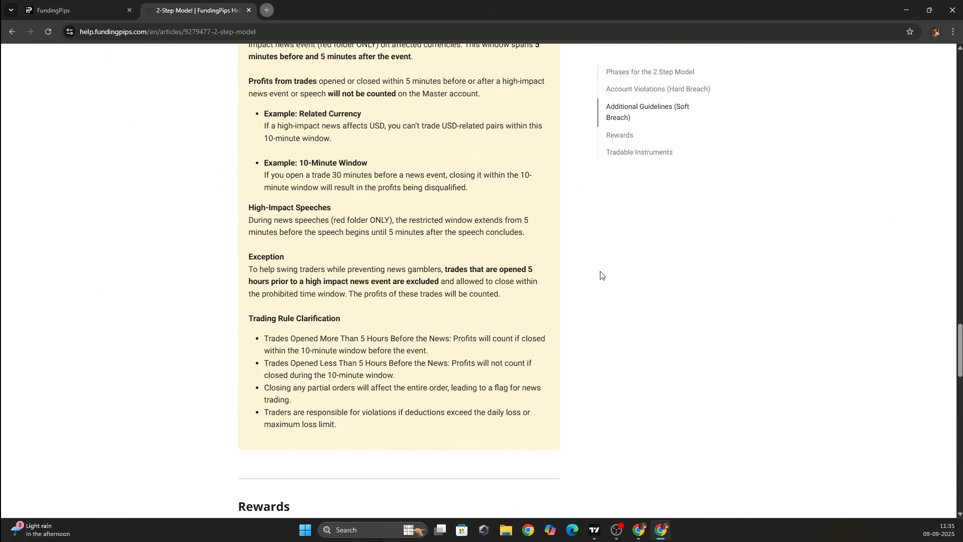
pyautogui.click(78, 15)
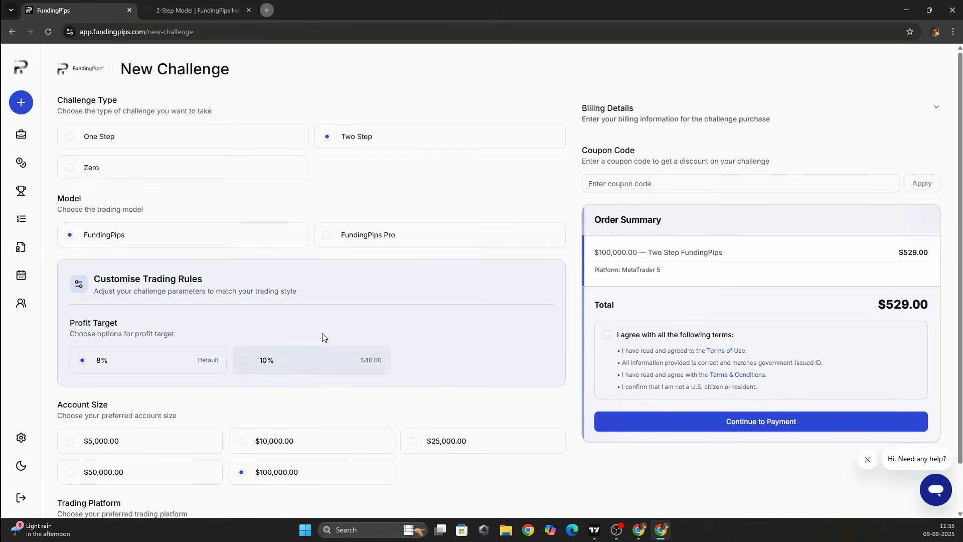
pyautogui.scroll(-1, 189, 310)
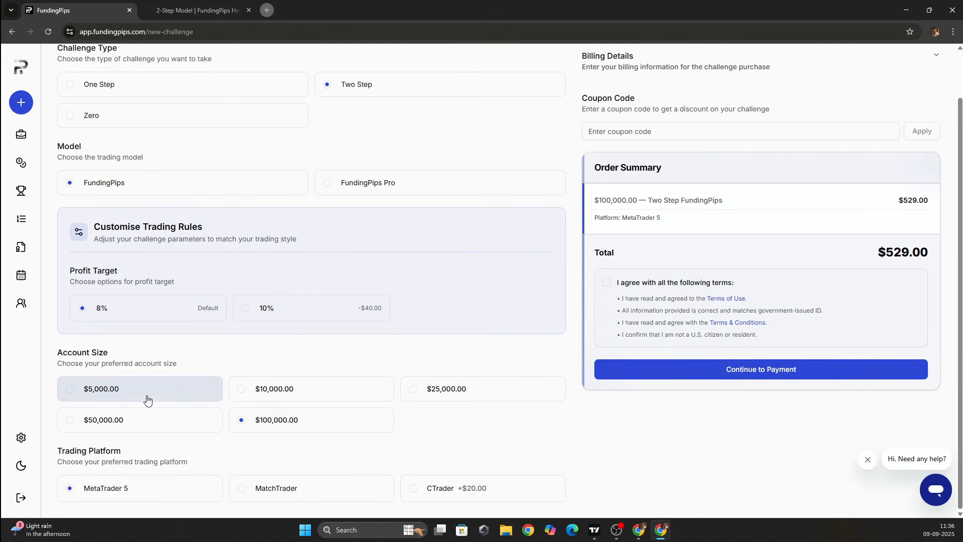
pyautogui.click(146, 400)
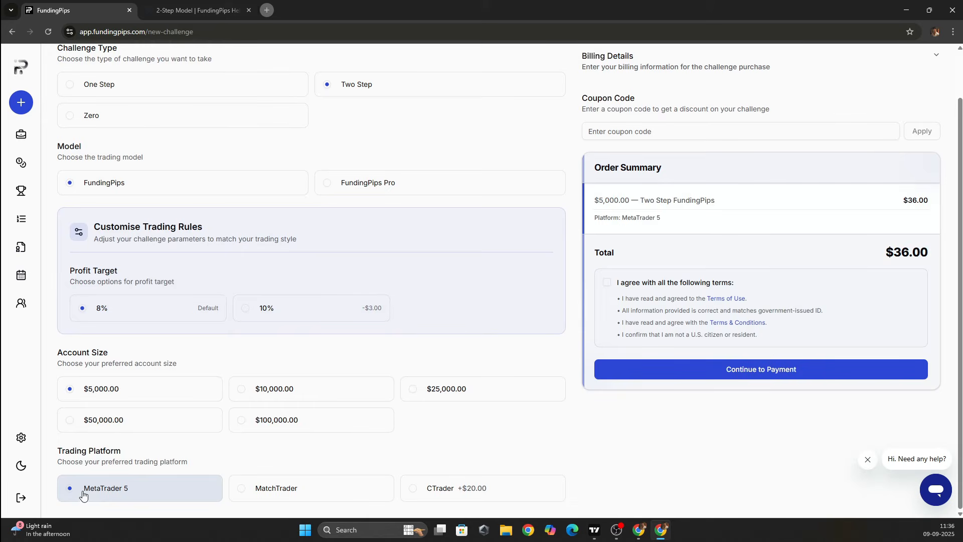
pyautogui.click(708, 369)
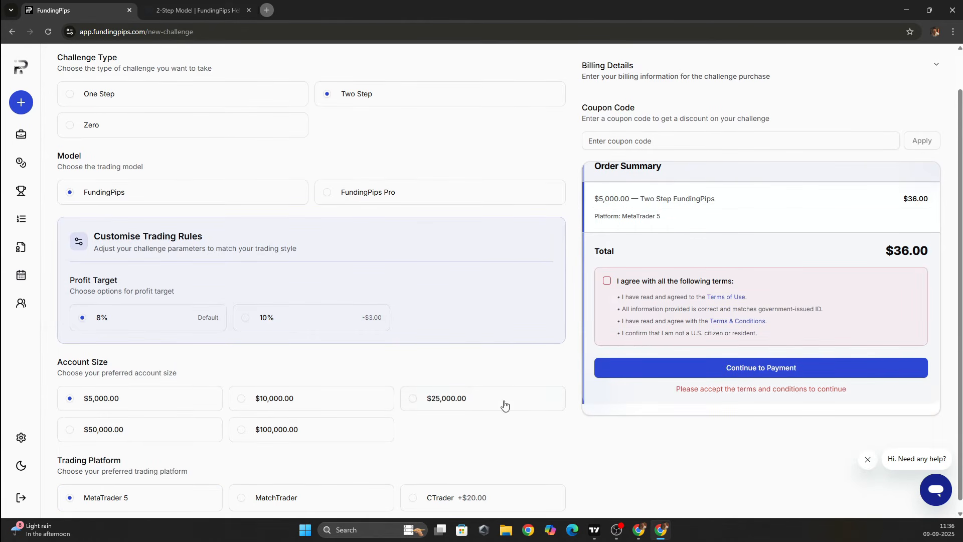
pyautogui.click(606, 284)
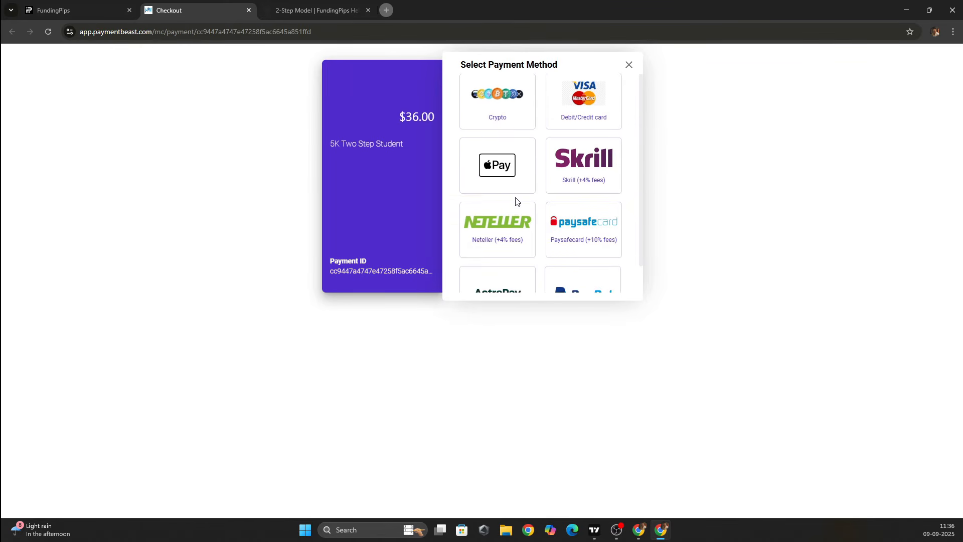
# Choose crypto as the payment method with USDT on Tron (TRC-20), and dismiss the payment instructions notice
pyautogui.scroll(-1, 516, 203)
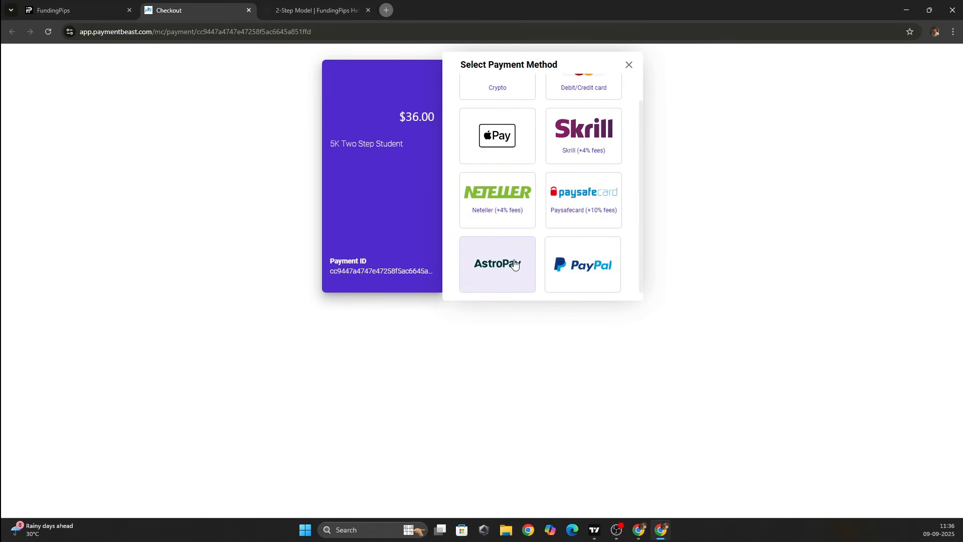
pyautogui.scroll(1, 517, 266)
pyautogui.click(503, 122)
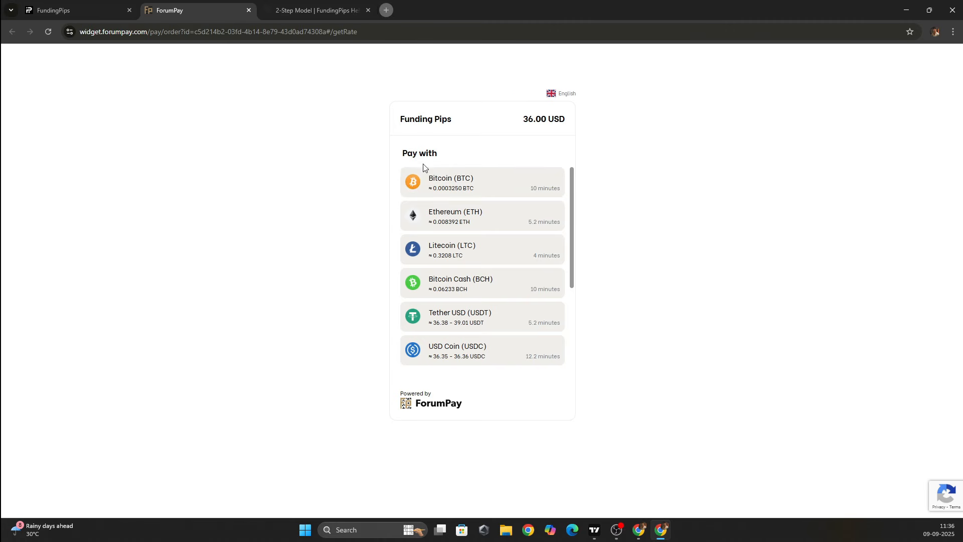
pyautogui.click(467, 328)
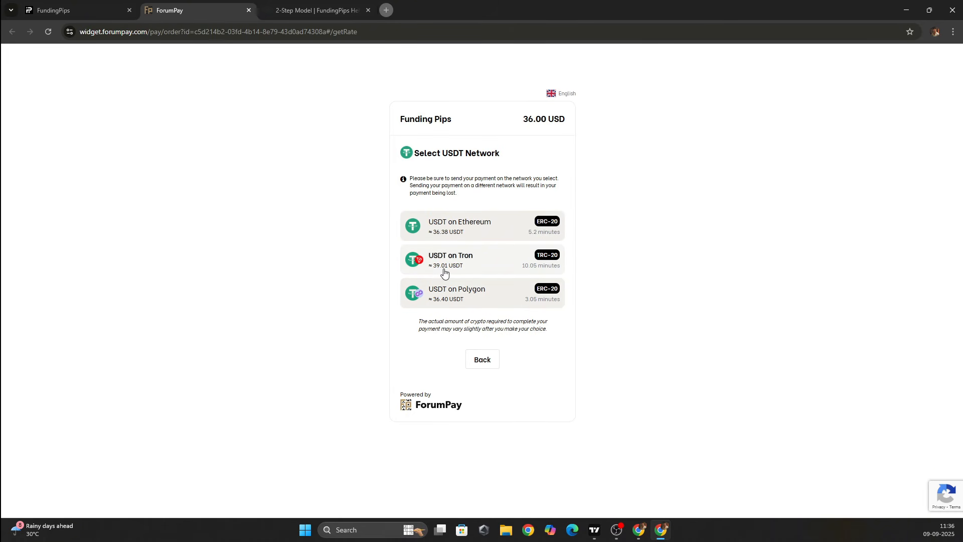
pyautogui.click(473, 271)
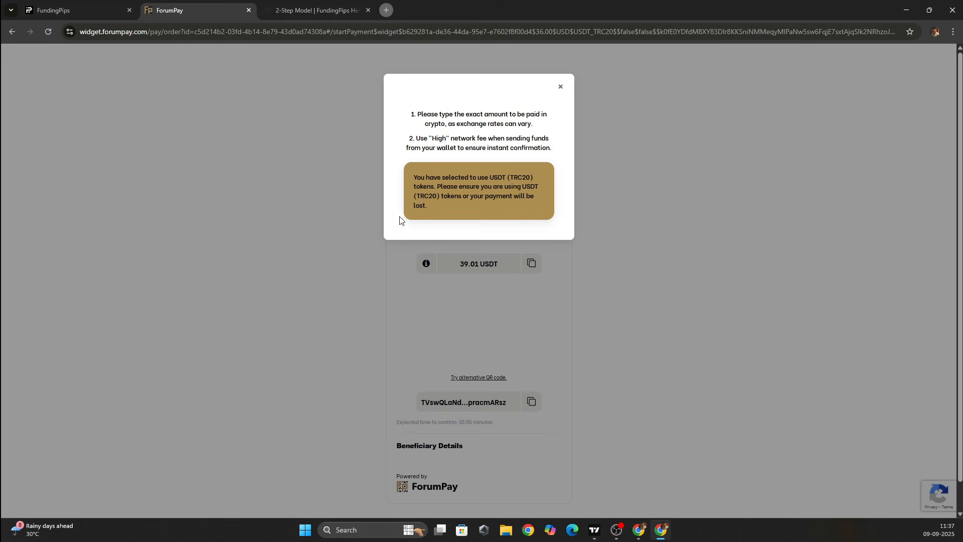
pyautogui.click(561, 87)
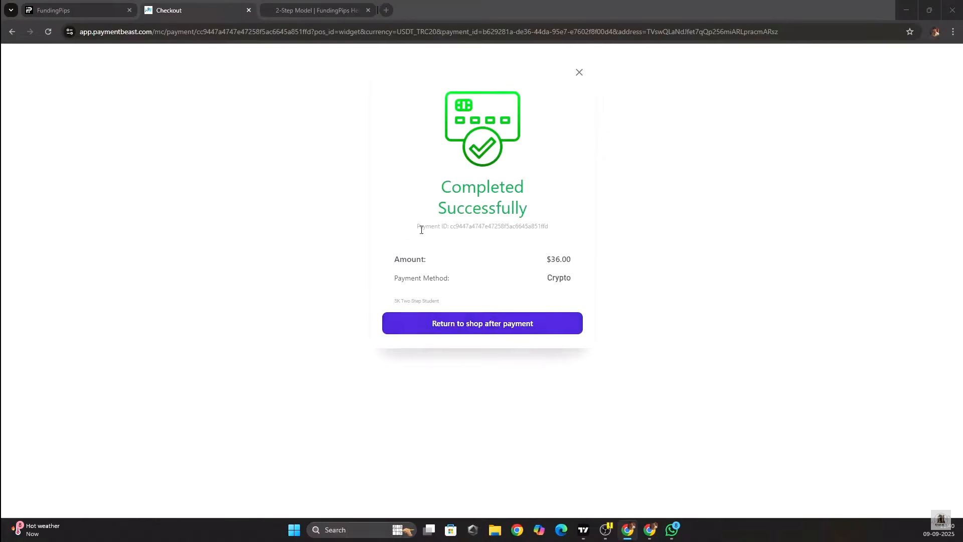
# Return from the completed checkout to the FundingPips dashboard and open the accounts page
pyautogui.click(469, 328)
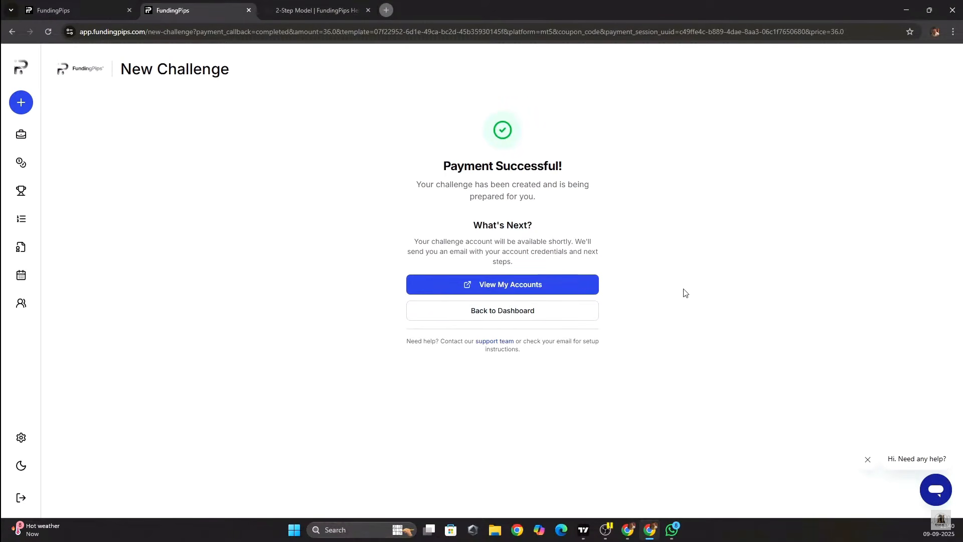
pyautogui.click(543, 315)
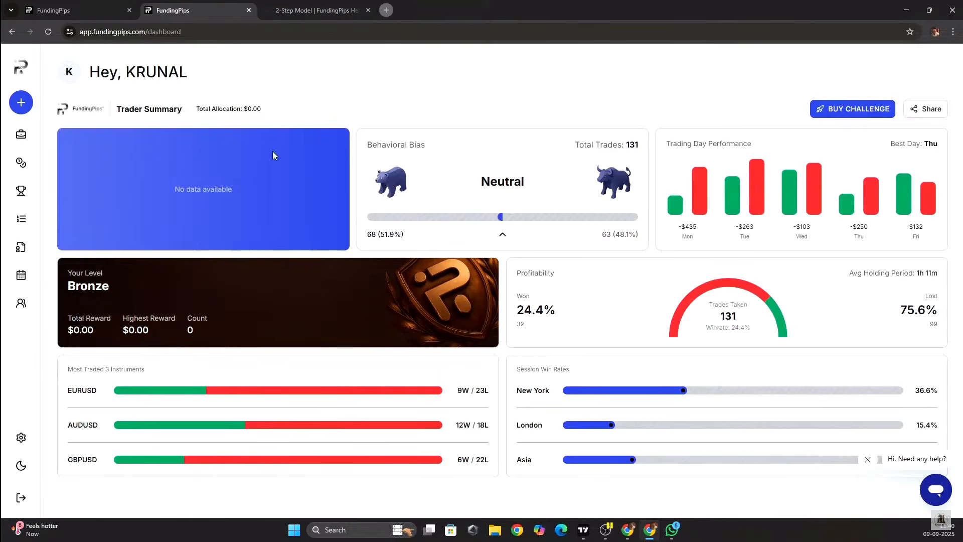
pyautogui.click(19, 140)
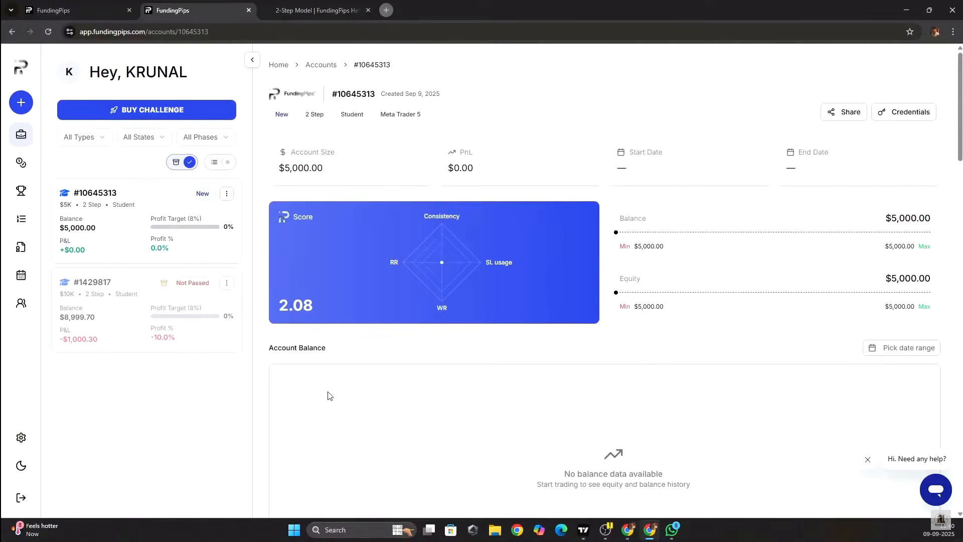
# Open the new $5K 2 Step Student account and review its trading objectives
pyautogui.hotkey('ctrl', 'Tab')
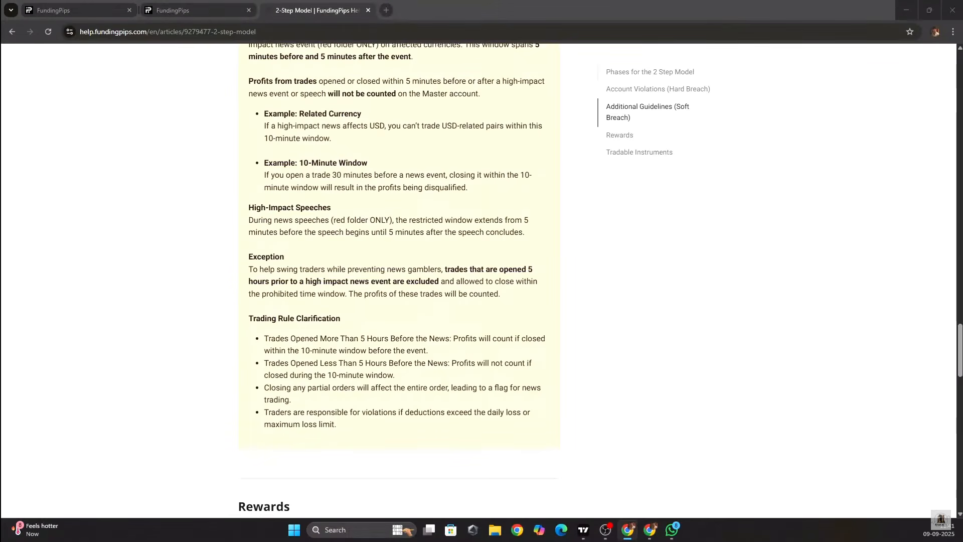
pyautogui.hotkey('ctrl', 'shift', 'Tab')
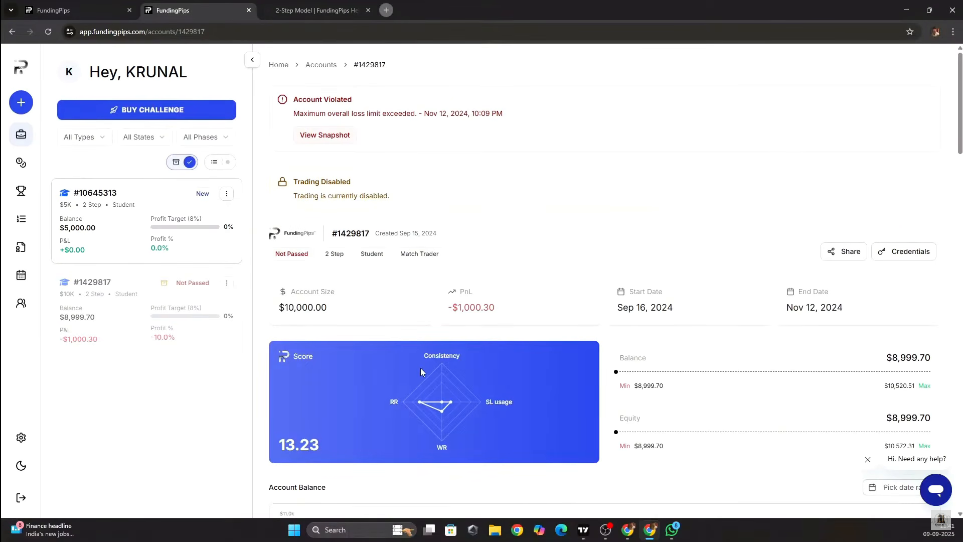
pyautogui.click(107, 250)
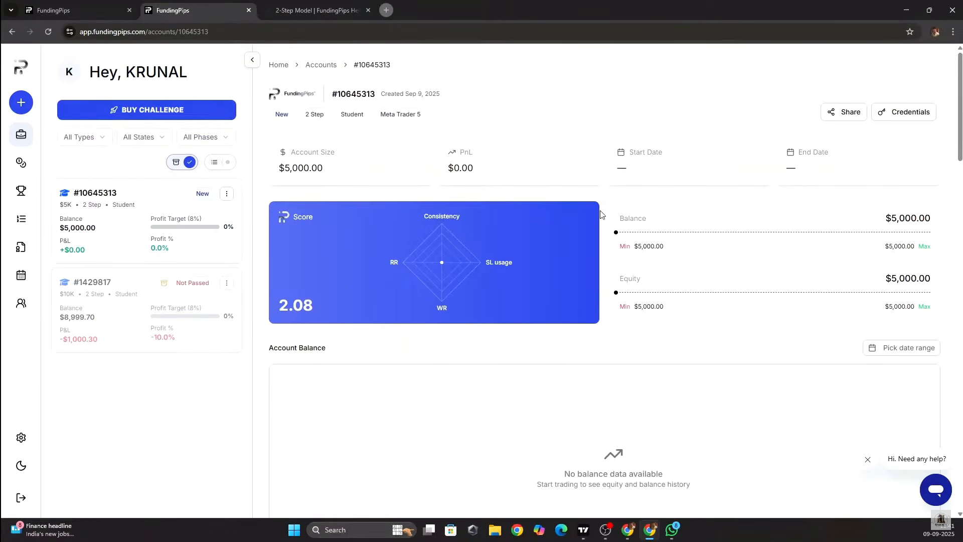
pyautogui.scroll(-8, 502, 300)
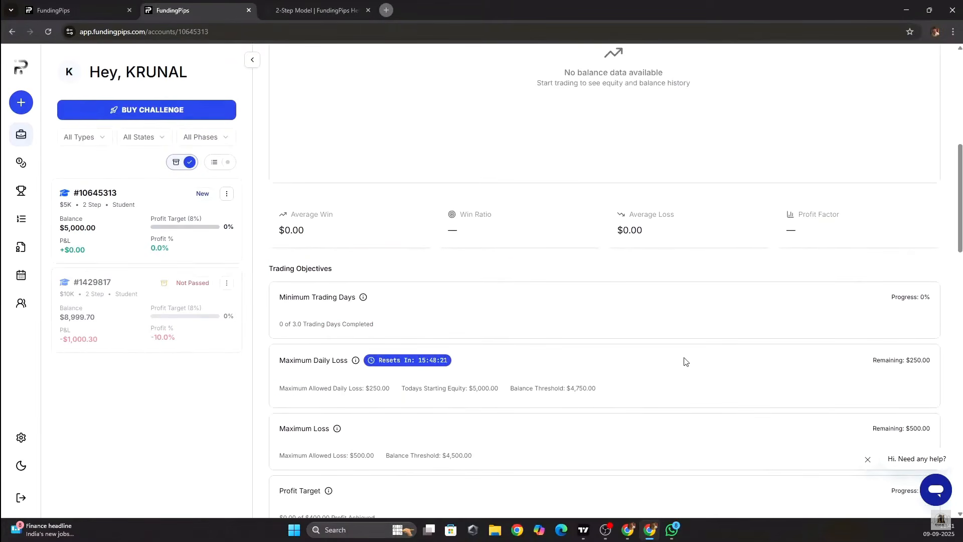
pyautogui.scroll(8, 685, 361)
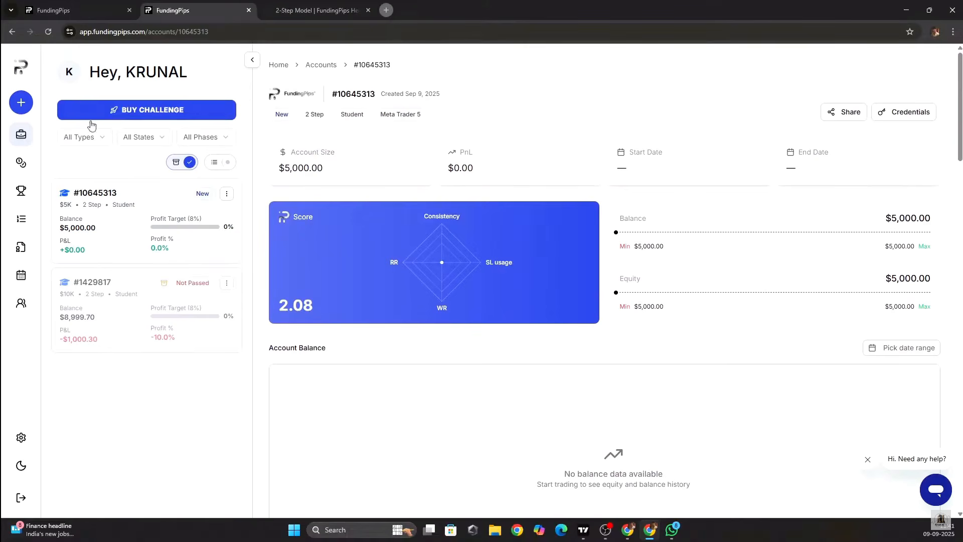